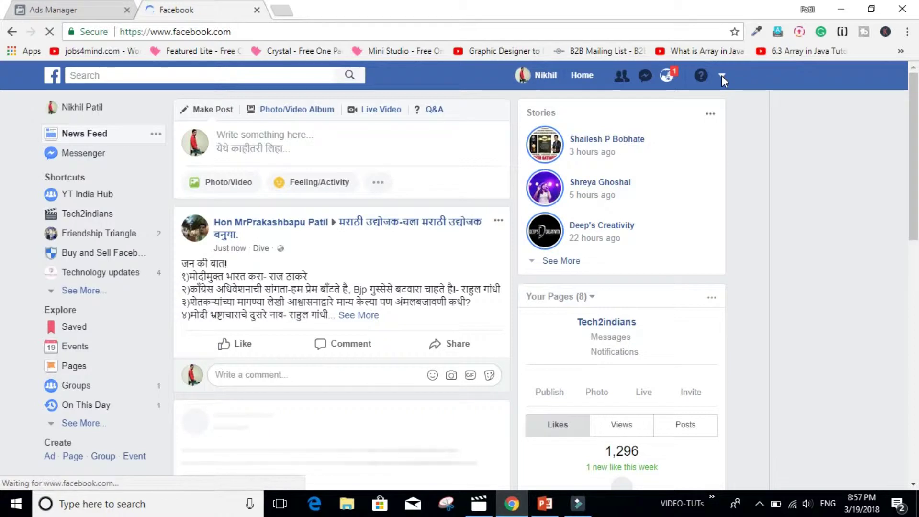
# Step: Go from the Facebook home page to the ad management area and open Audience Insights
pyautogui.click(722, 76)
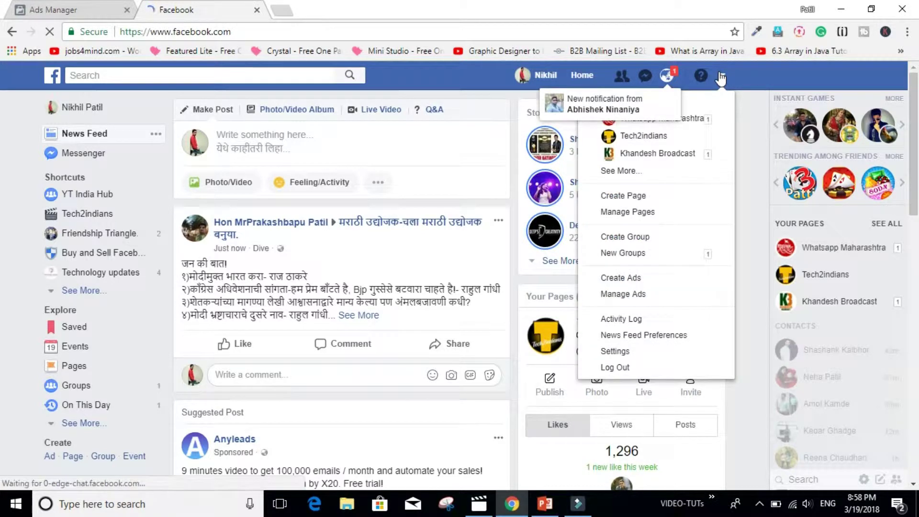
pyautogui.click(630, 296)
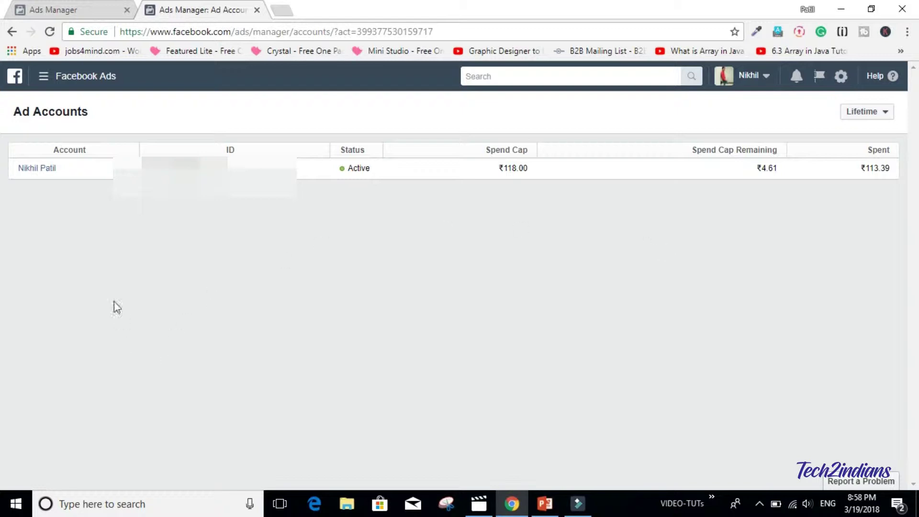
pyautogui.click(45, 78)
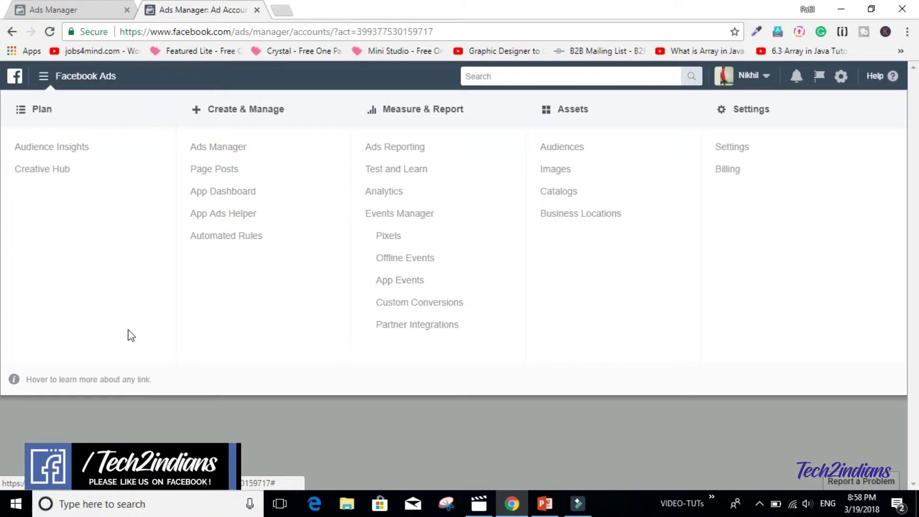
pyautogui.click(52, 147)
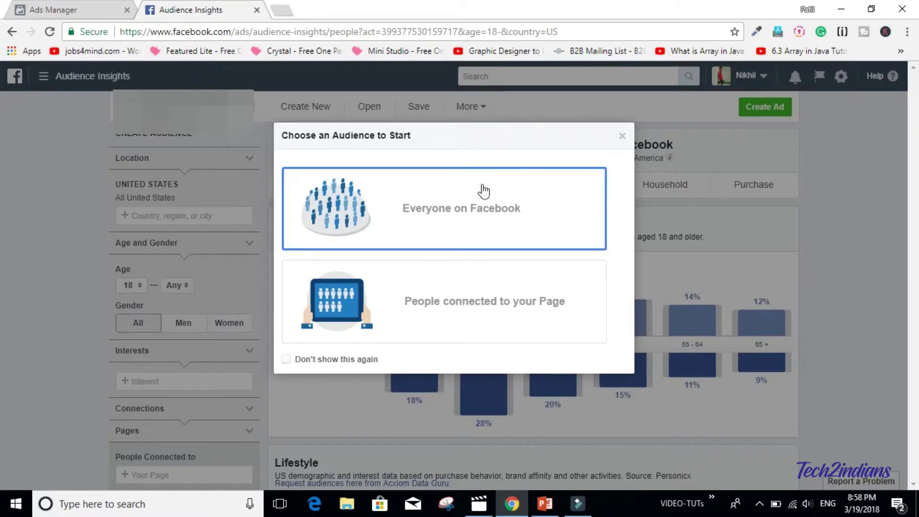
# Step: Start a new audience from everyone on Facebook and add India to its locations
pyautogui.click(509, 214)
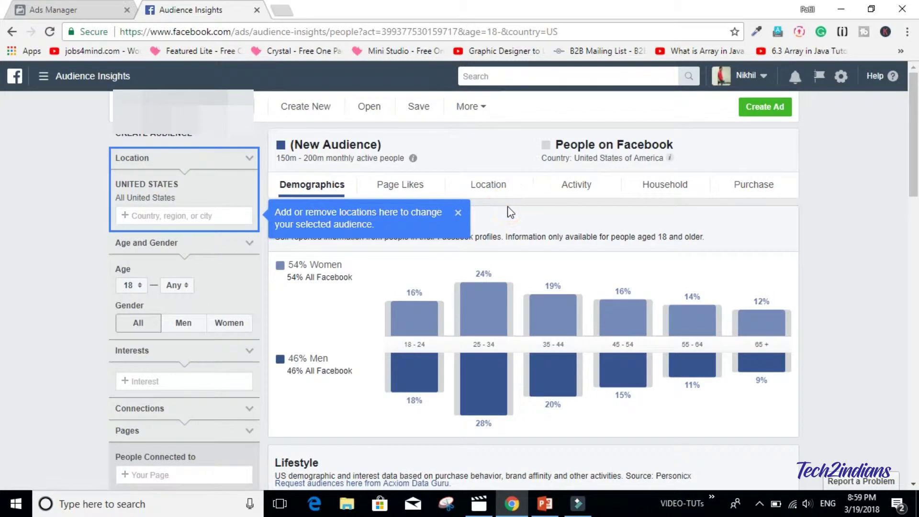
pyautogui.click(458, 212)
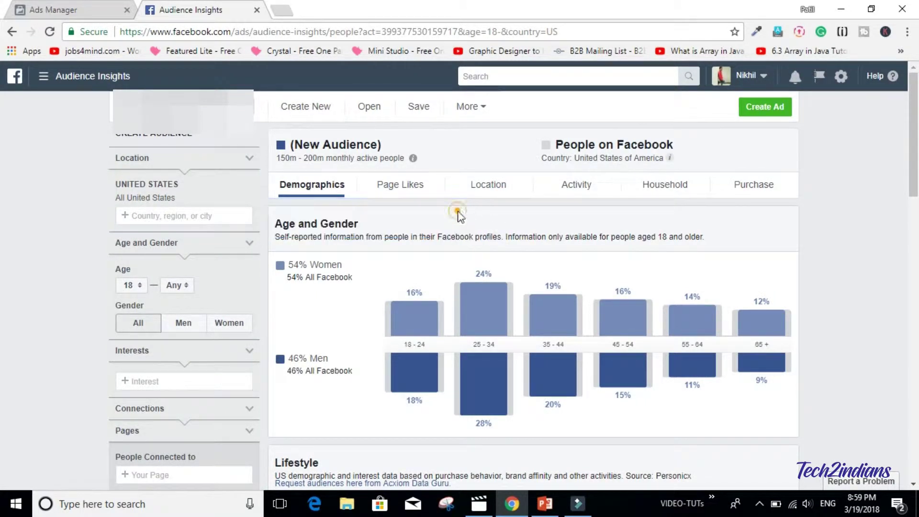
pyautogui.click(162, 220)
pyautogui.write('india')
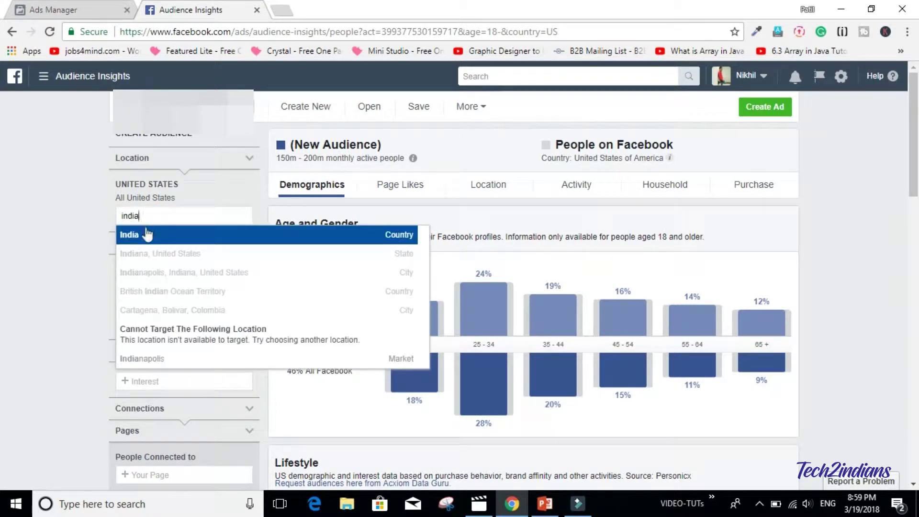
pyautogui.click(146, 234)
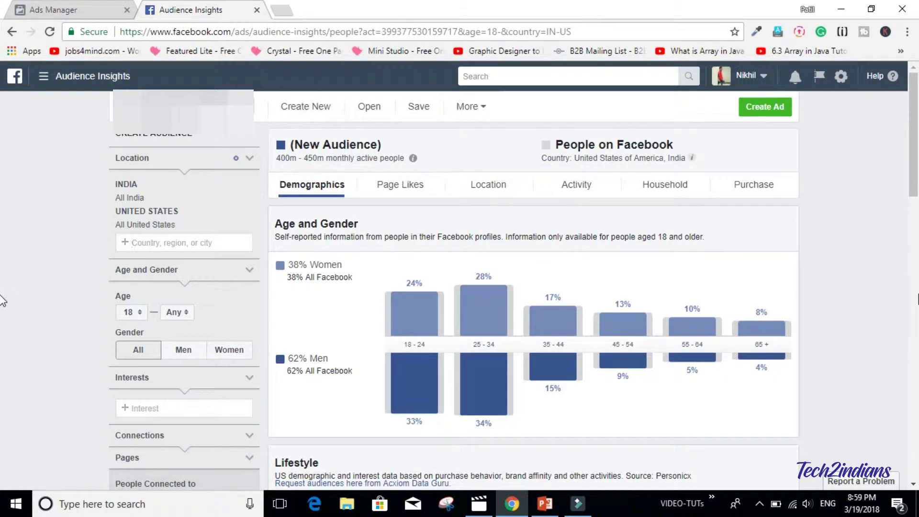
# Step: Examine the new audience's demographics, including age and gender, lifestyle, relationship status and education level
pyautogui.scroll(-1, 2, 158)
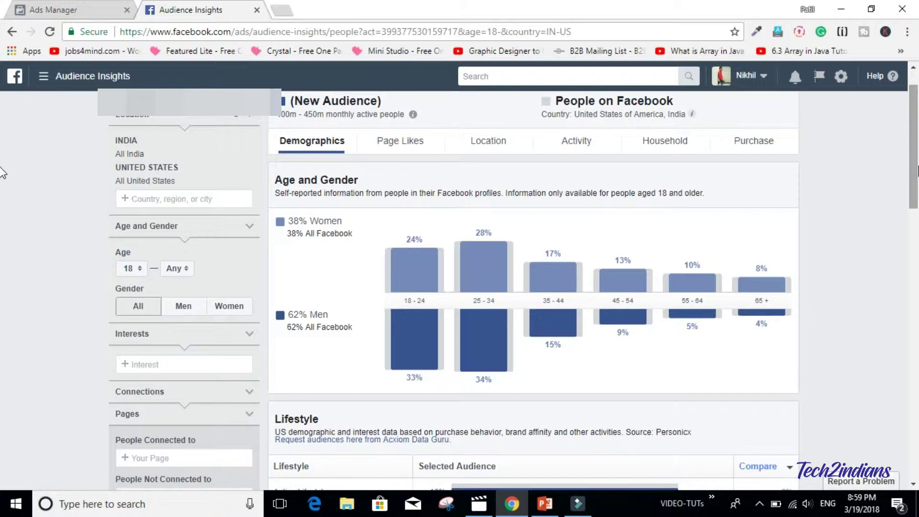
pyautogui.scroll(-10, 2, 172)
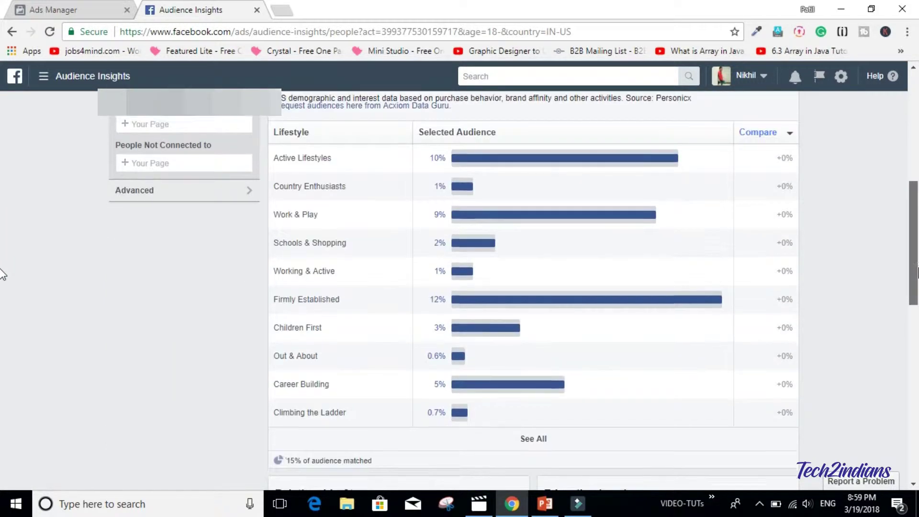
pyautogui.scroll(-4, 3, 335)
pyautogui.scroll(13, 2, 230)
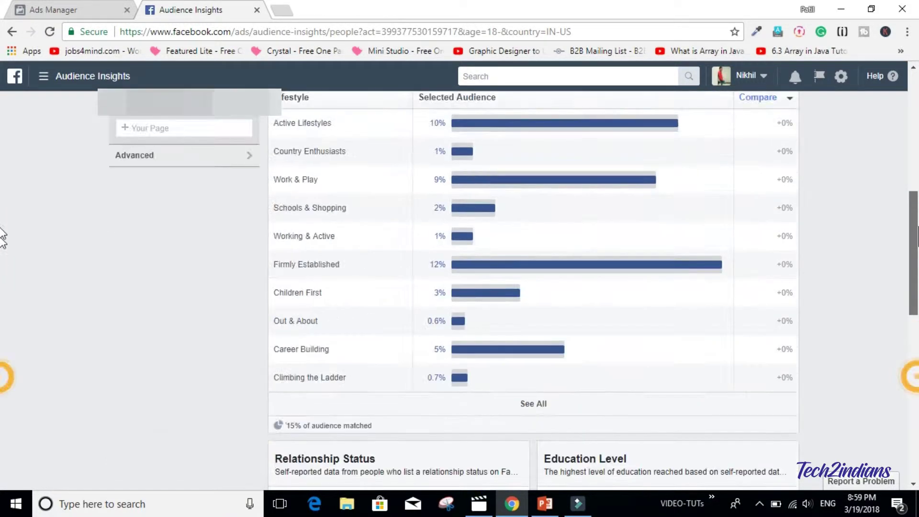
pyautogui.scroll(2, 2, 184)
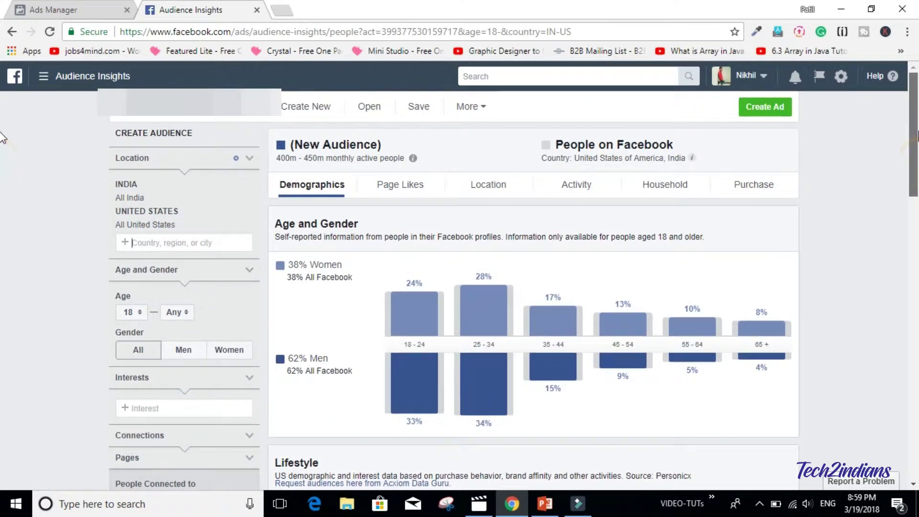
pyautogui.scroll(-2, 2, 138)
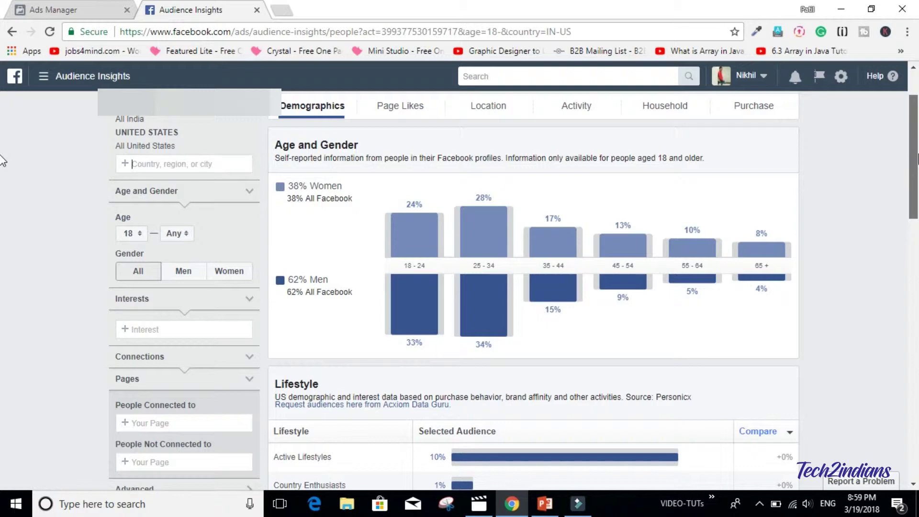
pyautogui.scroll(-1, 2, 161)
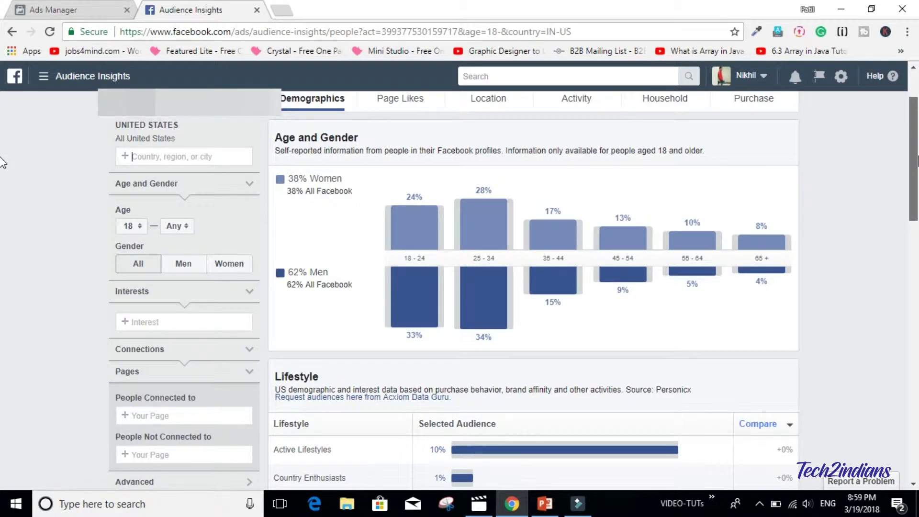
pyautogui.scroll(-15, 2, 163)
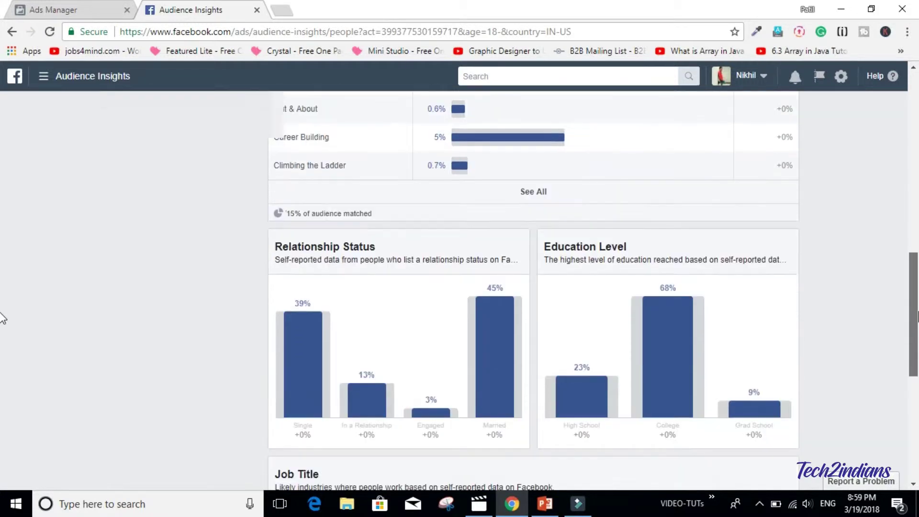
pyautogui.scroll(10, 2, 165)
pyautogui.scroll(8, 2, 167)
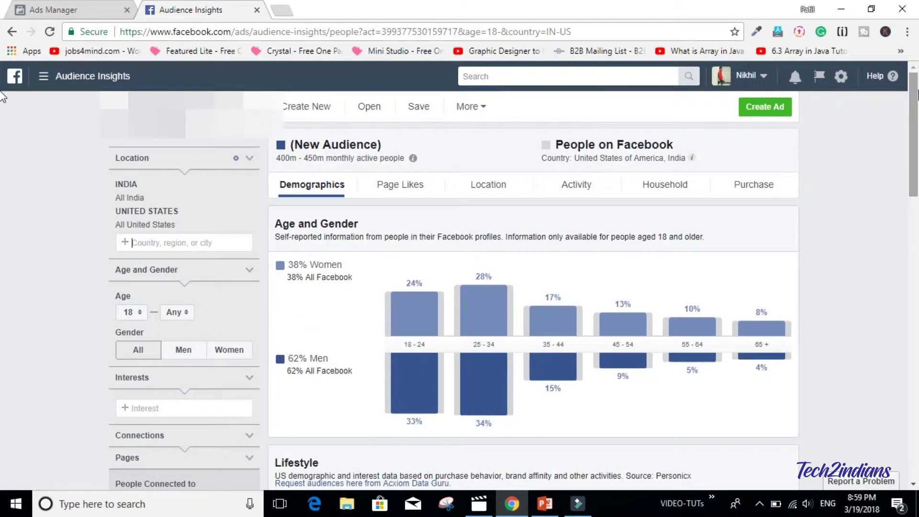
# Step: Leave the unsaved audience for Creative Hub and view the mockup formats offered for Facebook and Instagram
pyautogui.click(43, 78)
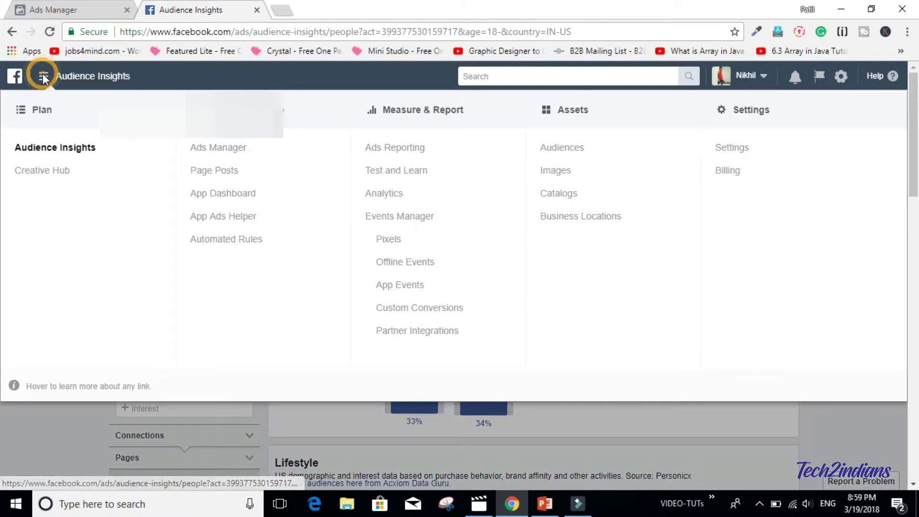
pyautogui.click(62, 172)
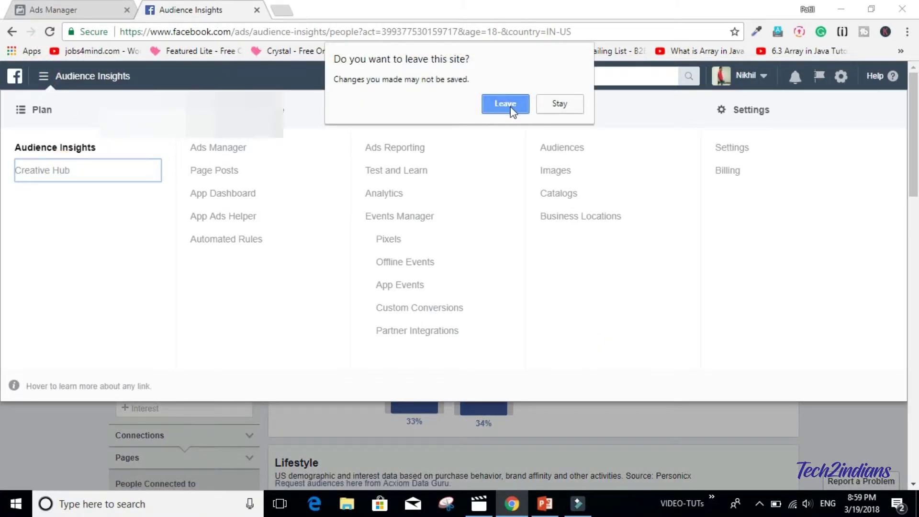
pyautogui.click(505, 104)
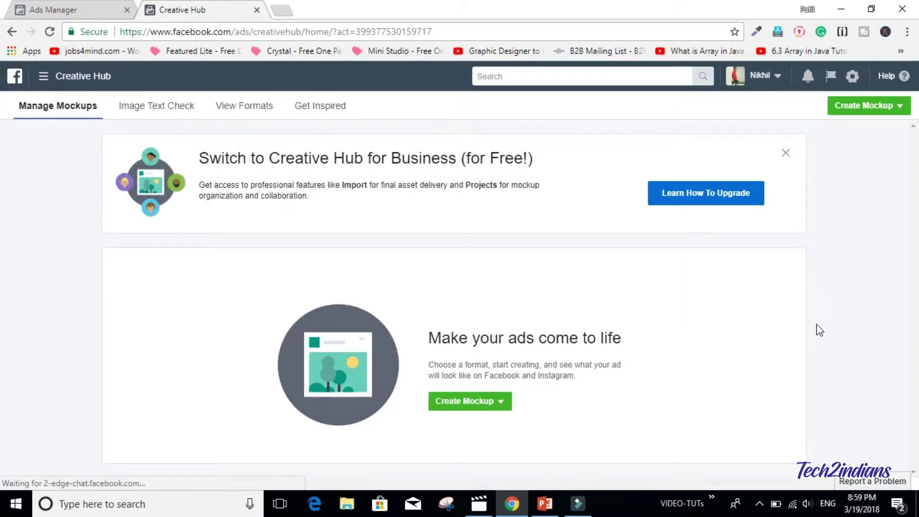
pyautogui.click(502, 405)
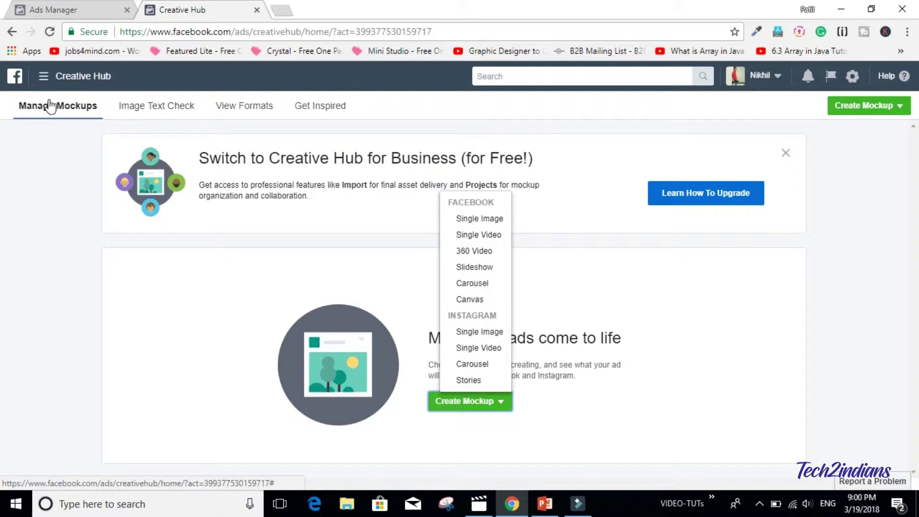
# Step: Open Ads Manager and review the account overview and the list of campaigns
pyautogui.click(44, 82)
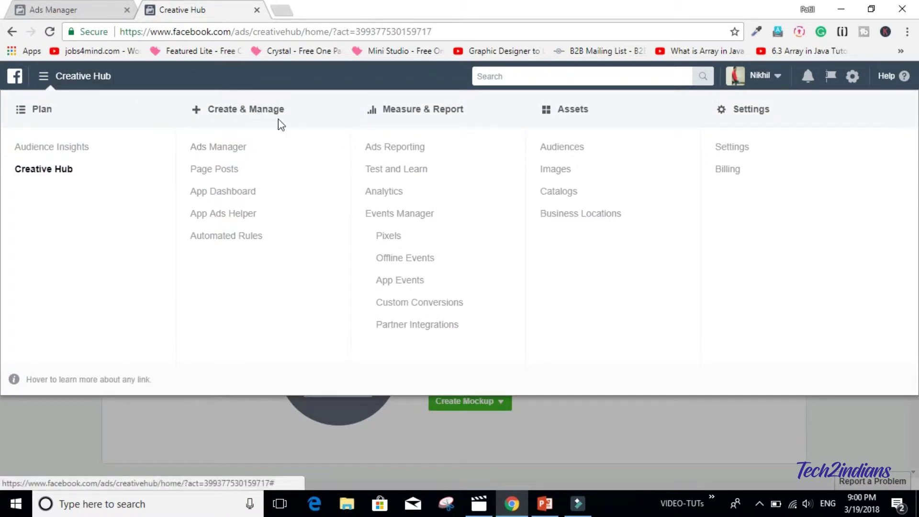
pyautogui.click(207, 147)
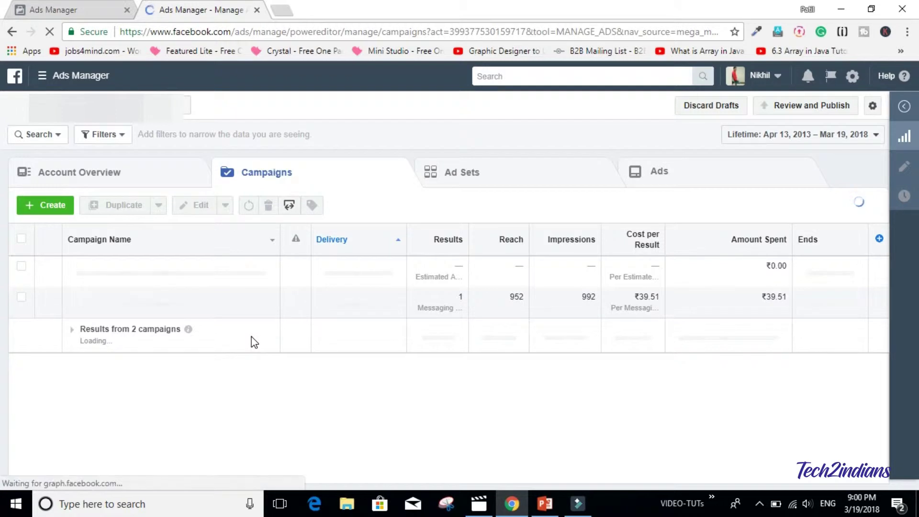
pyautogui.click(107, 180)
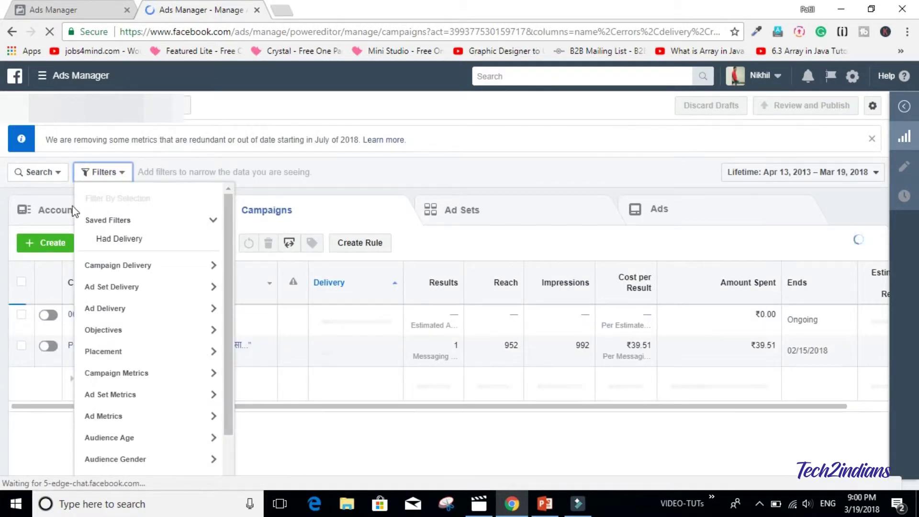
pyautogui.click(54, 211)
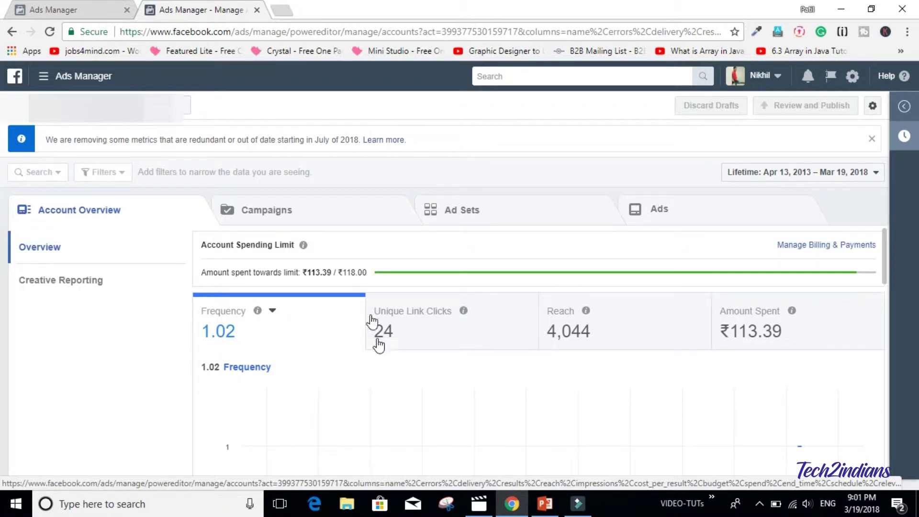
pyautogui.click(276, 216)
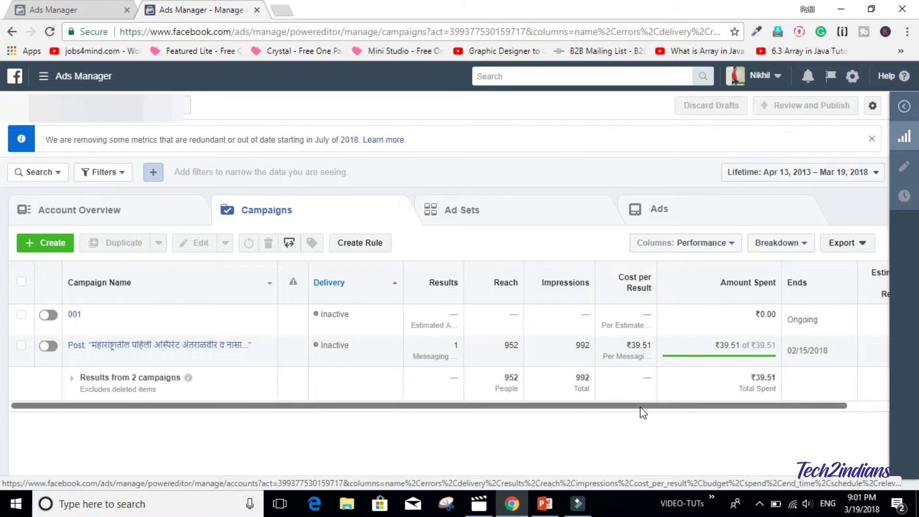
pyautogui.moveTo(670, 407); pyautogui.dragTo(532, 411)
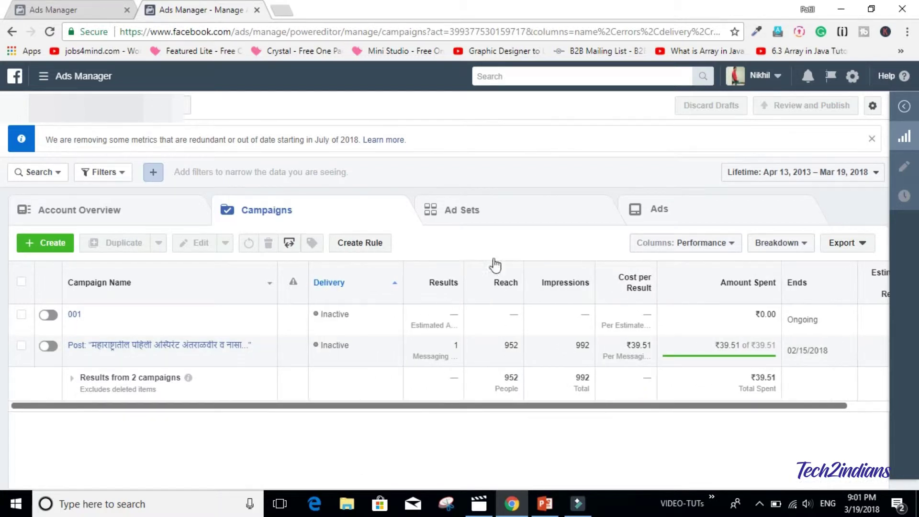
# Step: Open the 18+ ad set's editor from the ad sets list and close it without changing anything
pyautogui.click(487, 216)
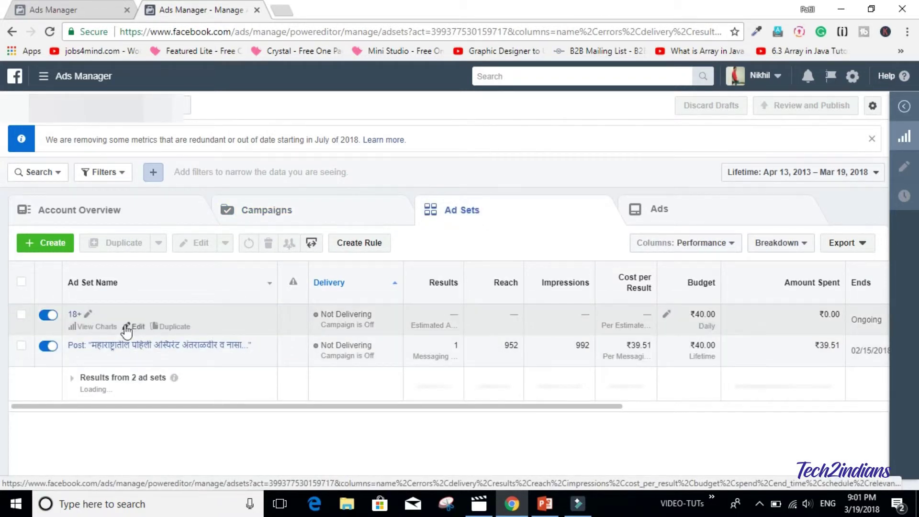
pyautogui.click(136, 326)
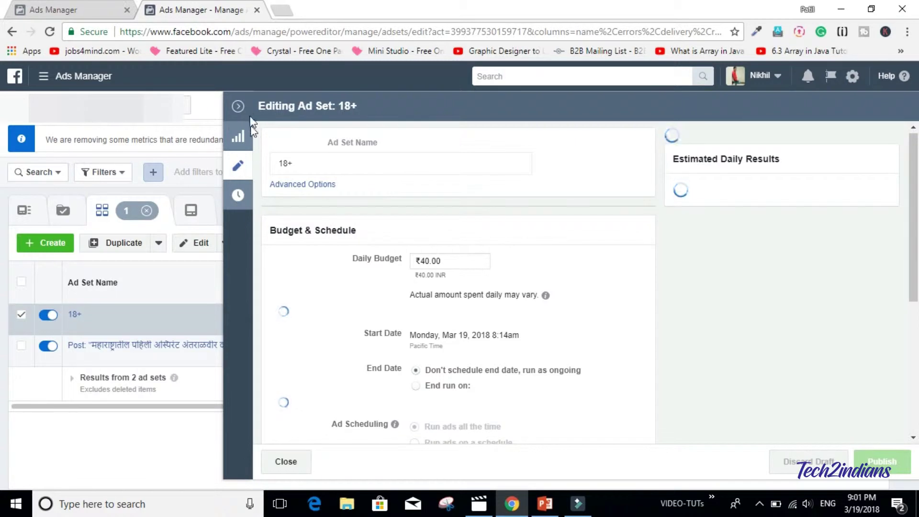
pyautogui.click(238, 105)
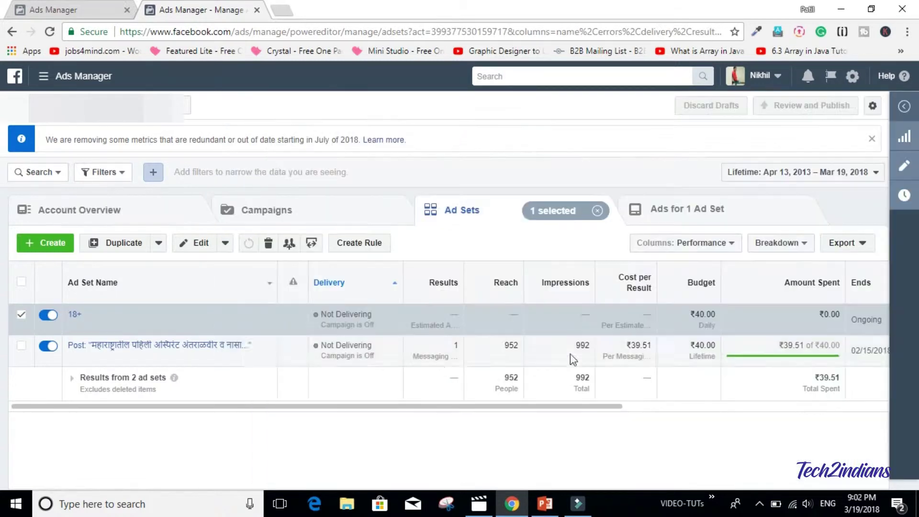
# Step: Delete the ad "Default Name - Brand awareness" from the 18+ ad set
pyautogui.click(723, 221)
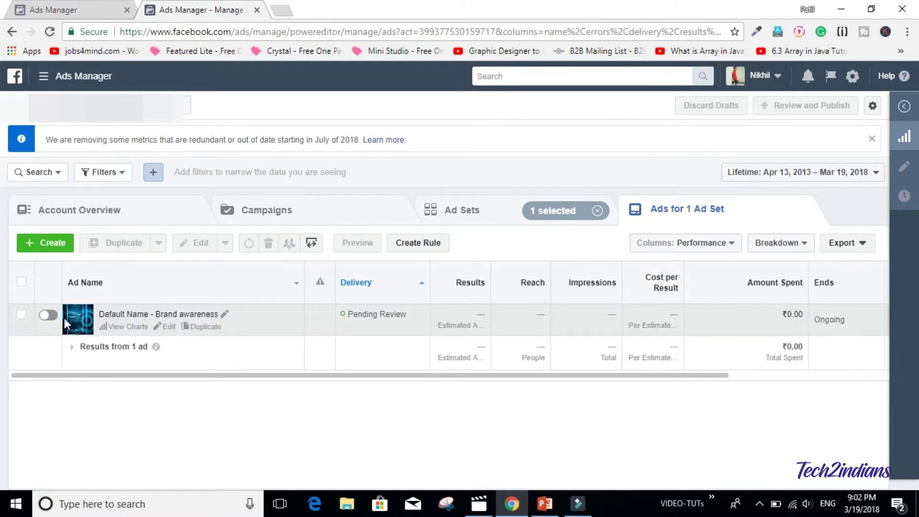
pyautogui.click(21, 316)
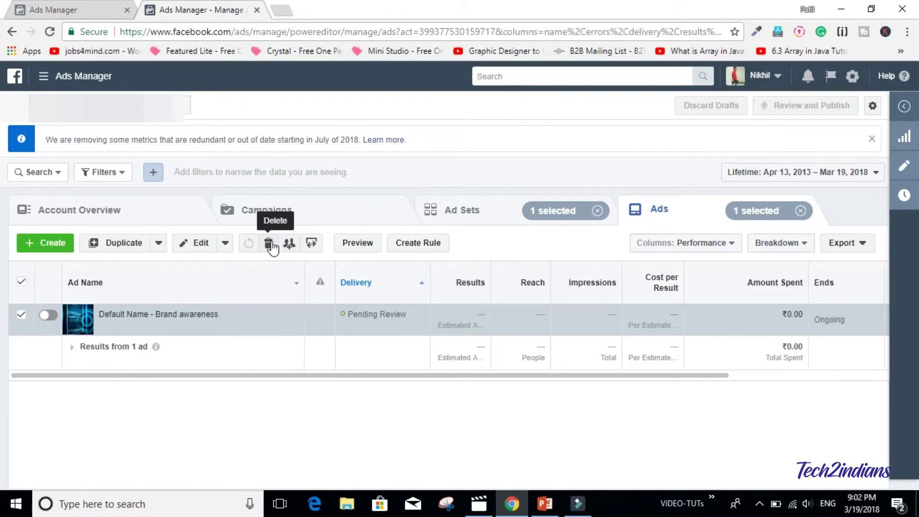
pyautogui.click(269, 244)
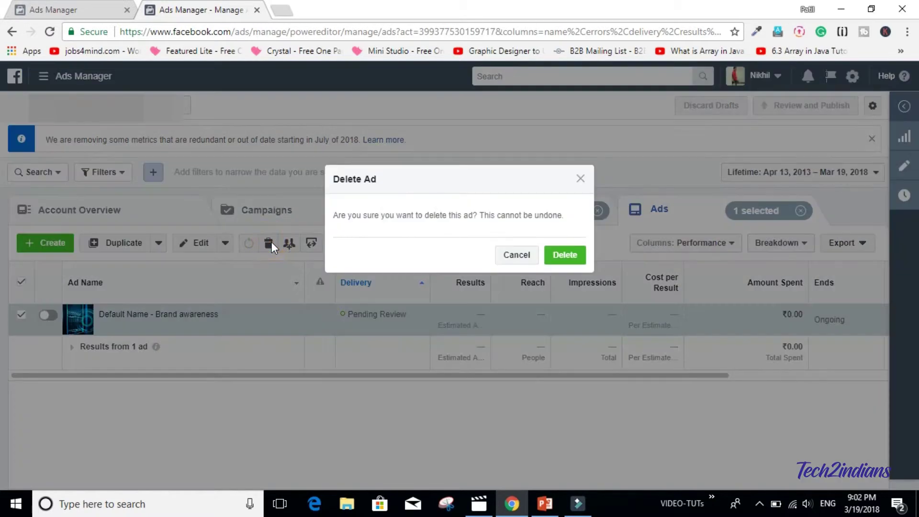
pyautogui.click(578, 256)
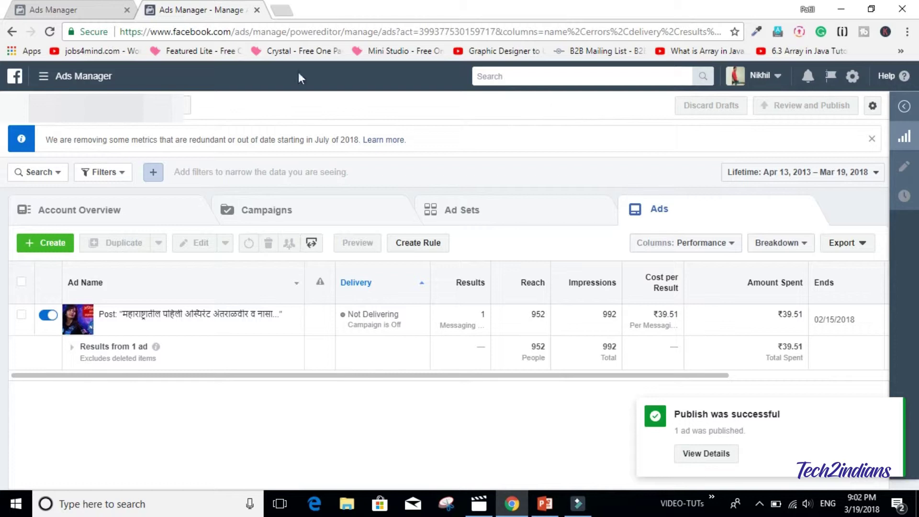
# Step: Open Ads Reporting to view the saved reports
pyautogui.click(44, 74)
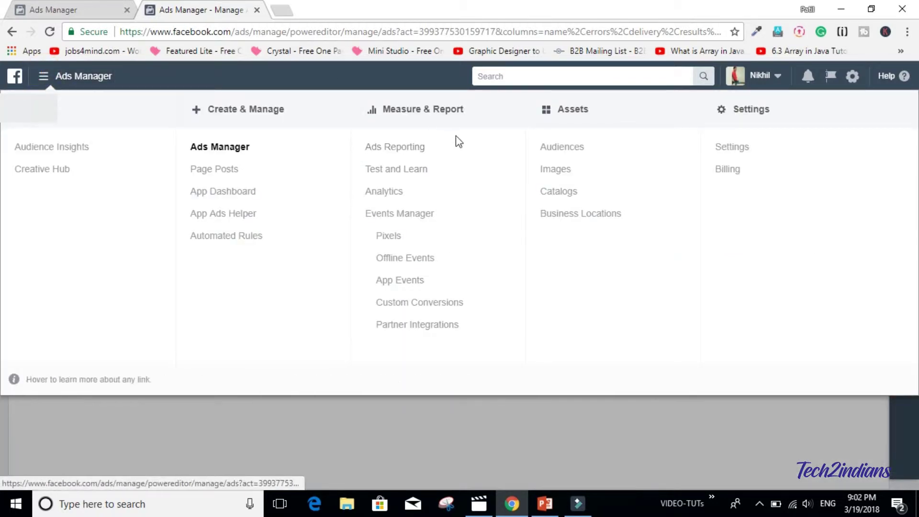
pyautogui.click(402, 153)
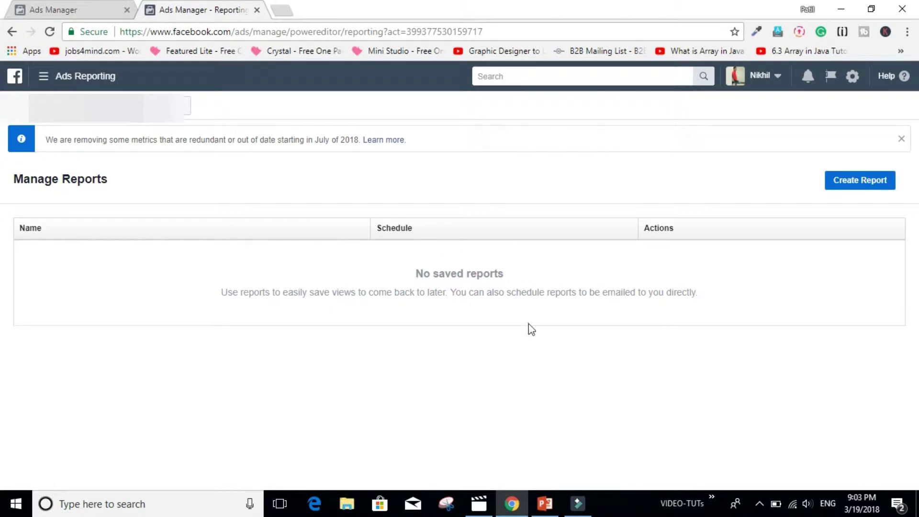
# Step: View the ad account's saved audiences and its image library
pyautogui.click(42, 76)
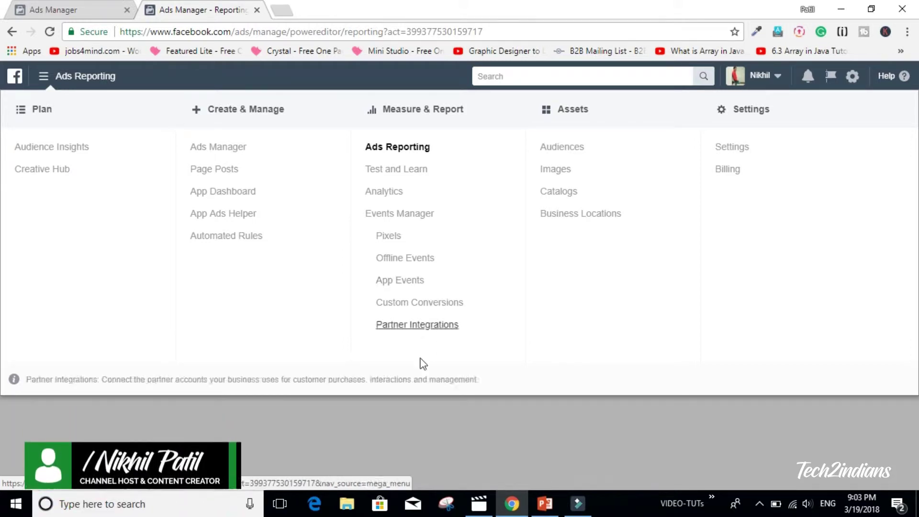
pyautogui.click(564, 147)
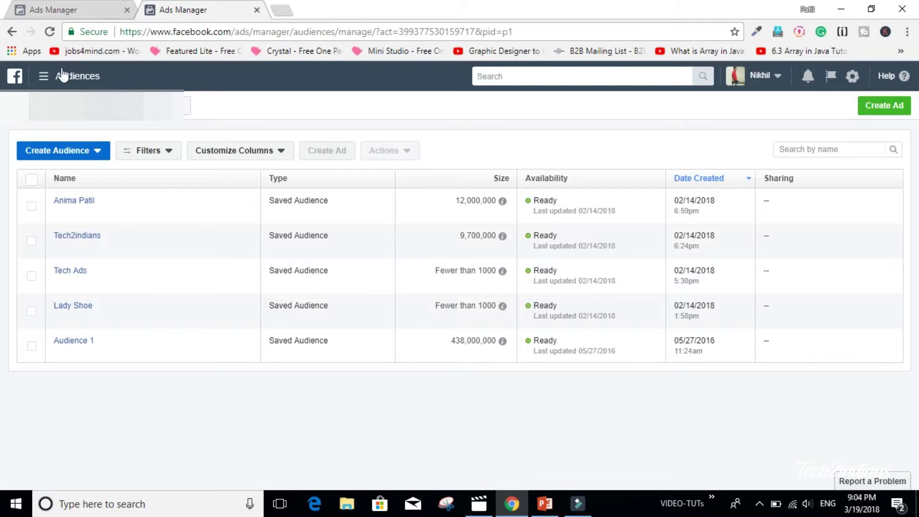
pyautogui.click(44, 76)
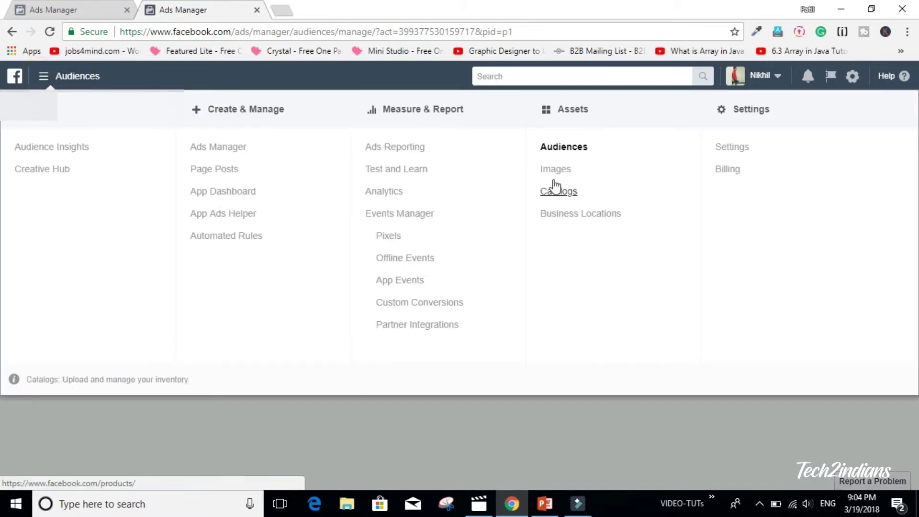
pyautogui.click(556, 170)
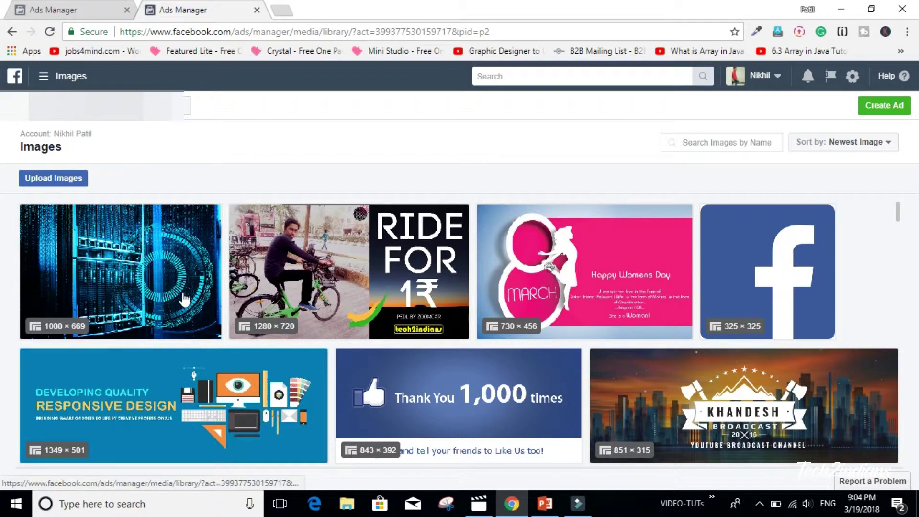
# Step: Open the ad account settings and review the account setup, the Pages list and the payment settings
pyautogui.click(44, 76)
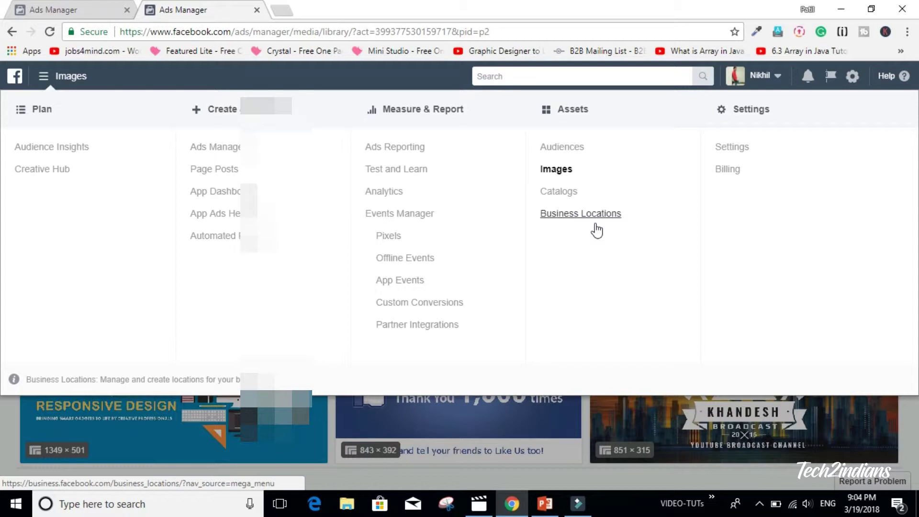
pyautogui.click(738, 149)
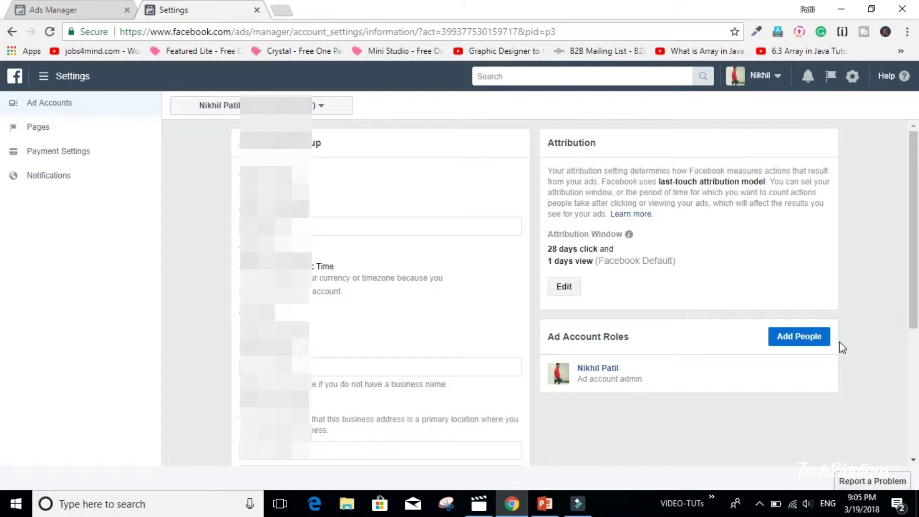
pyautogui.click(50, 139)
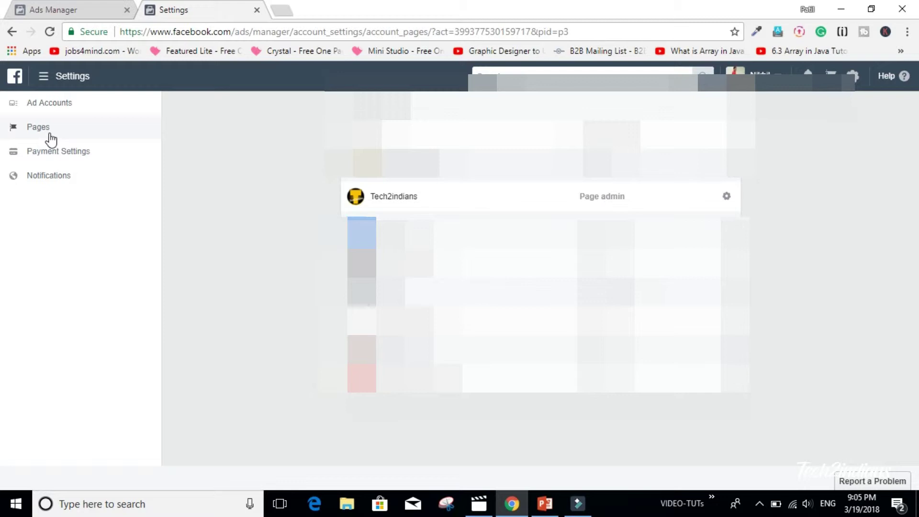
pyautogui.click(71, 152)
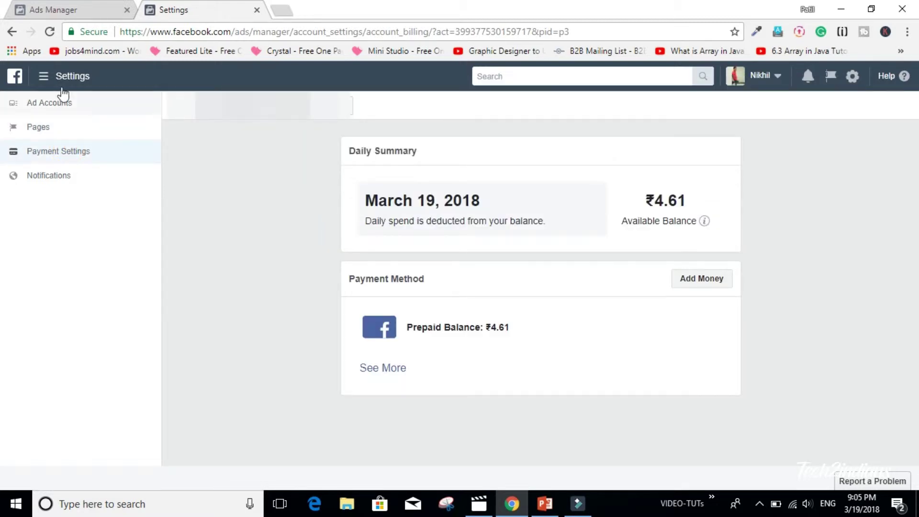
pyautogui.click(48, 75)
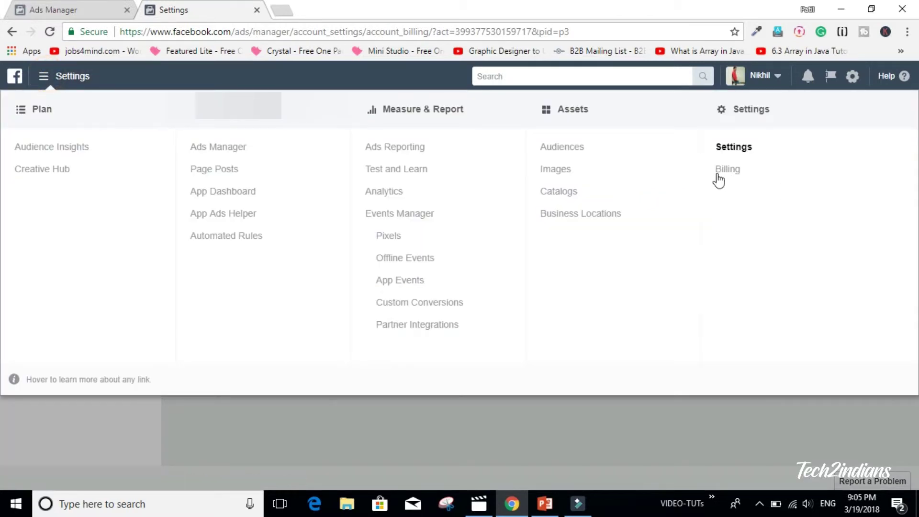
pyautogui.click(47, 77)
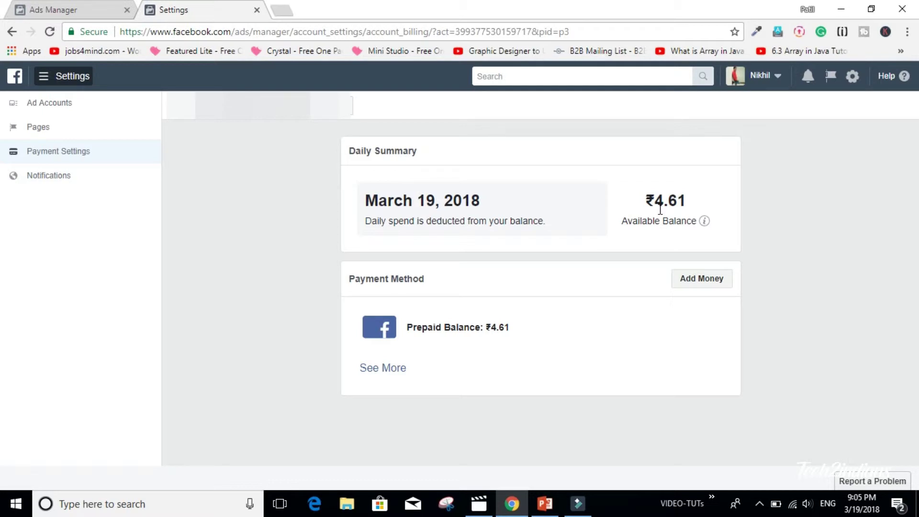
# Step: Request to add ₹50.00 to the prepaid ad balance using Paytm Wallet, and proceed to payment
pyautogui.click(713, 285)
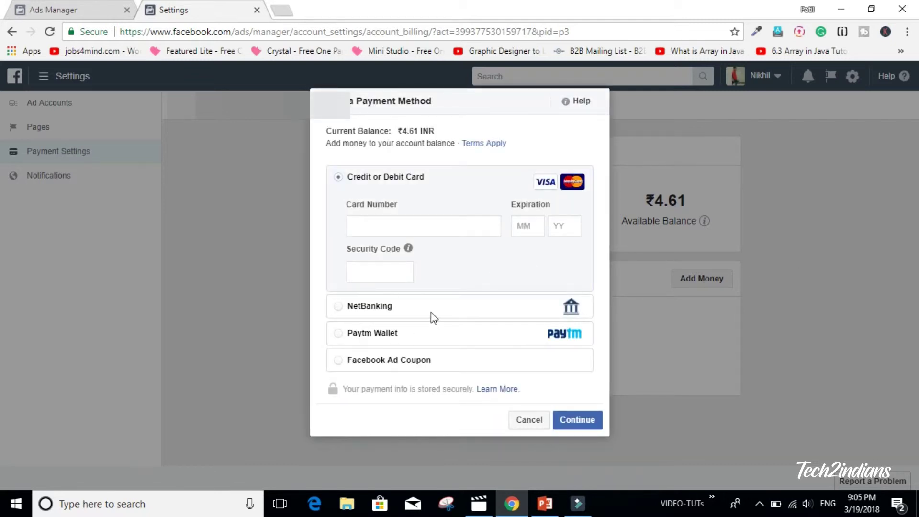
pyautogui.click(445, 334)
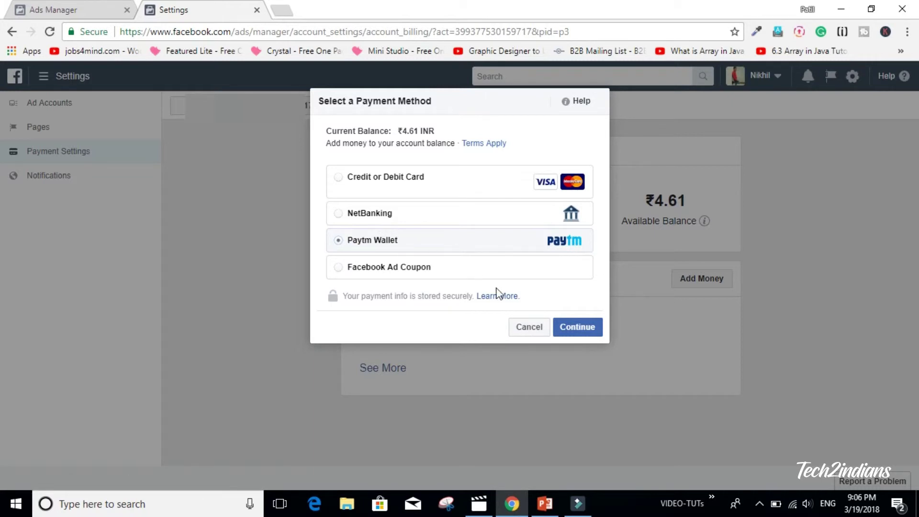
pyautogui.click(579, 328)
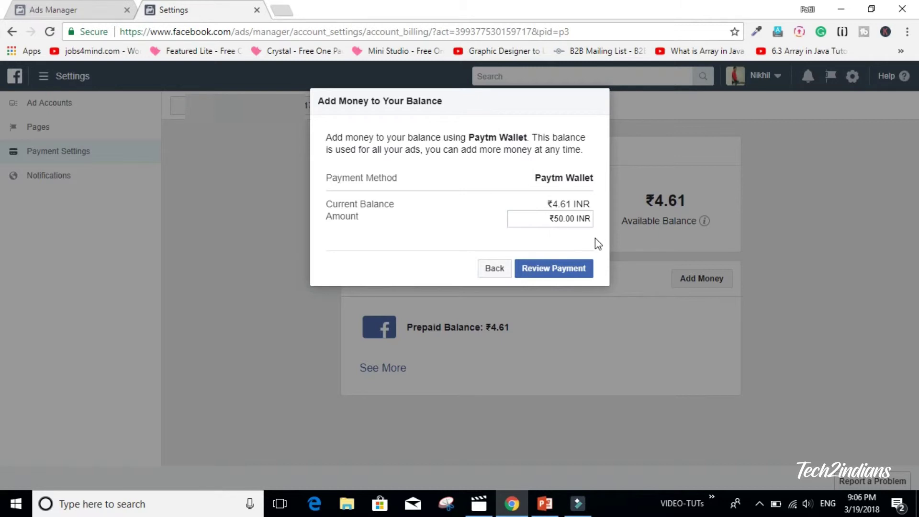
pyautogui.click(568, 272)
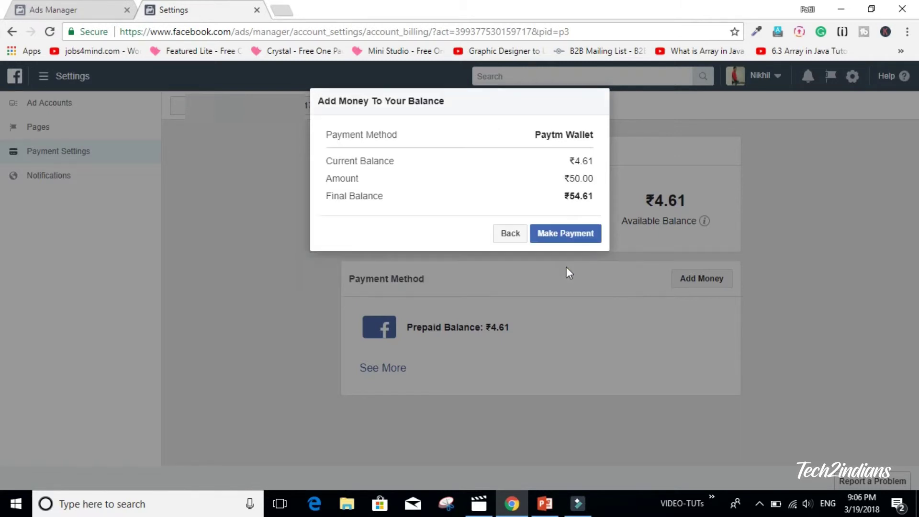
pyautogui.click(566, 232)
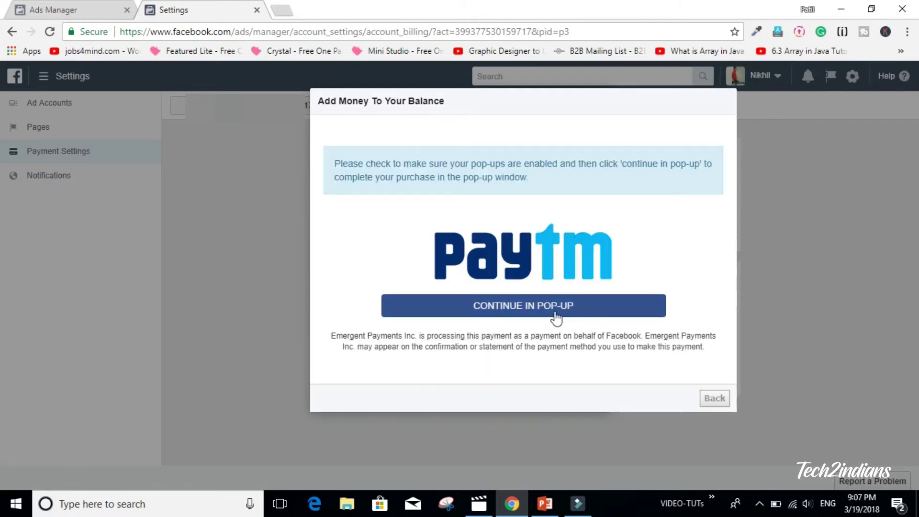
# Step: Log in to Paytm with the mobile number and one-time password, and pay the amount to Facebook
pyautogui.click(528, 312)
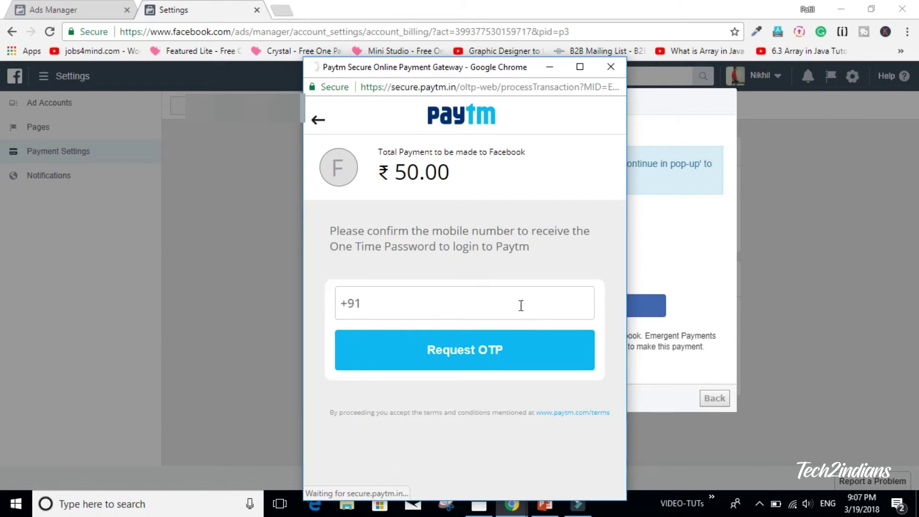
pyautogui.click(428, 307)
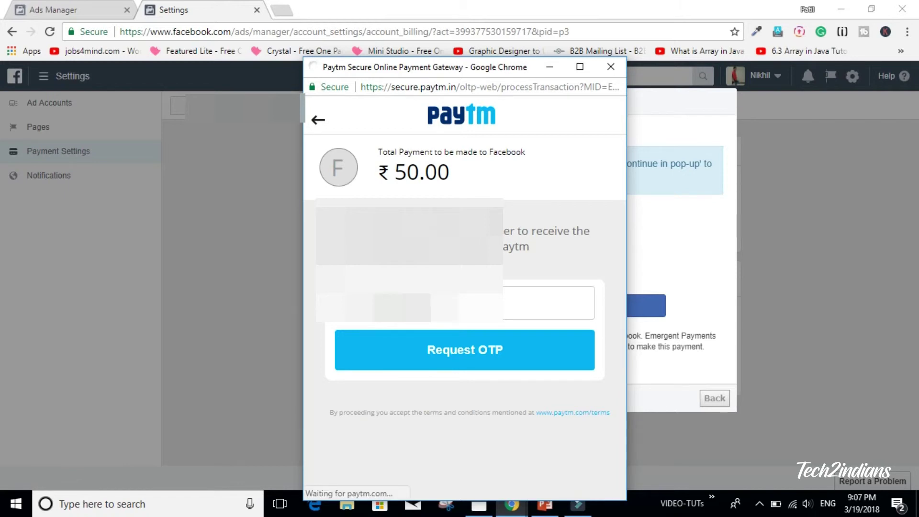
pyautogui.click(467, 361)
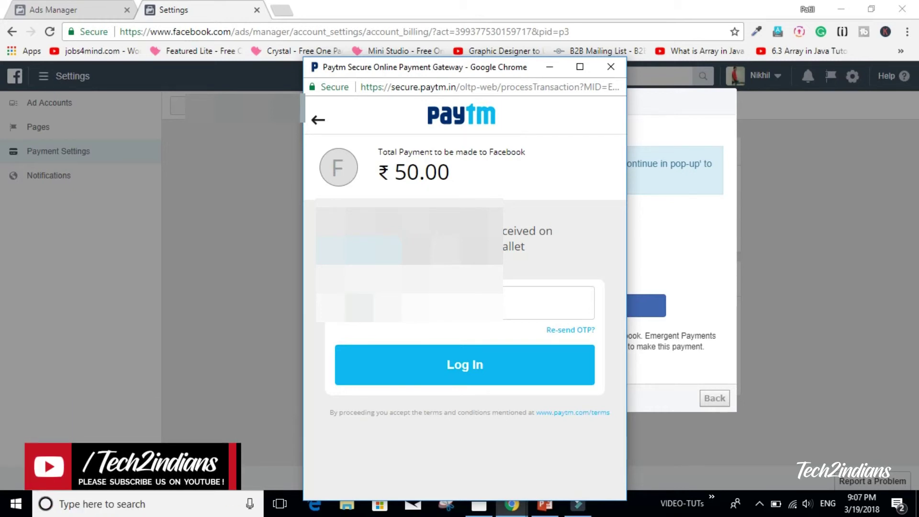
pyautogui.click(446, 366)
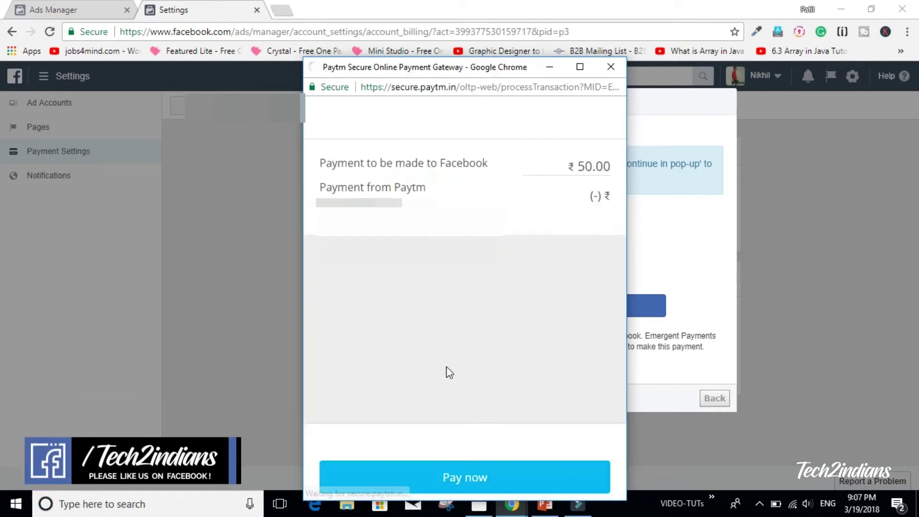
pyautogui.click(471, 477)
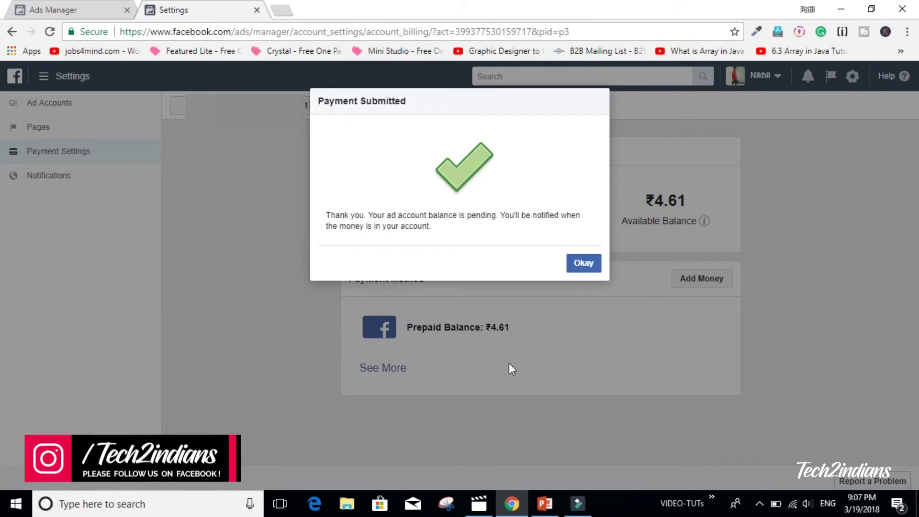
pyautogui.click(585, 264)
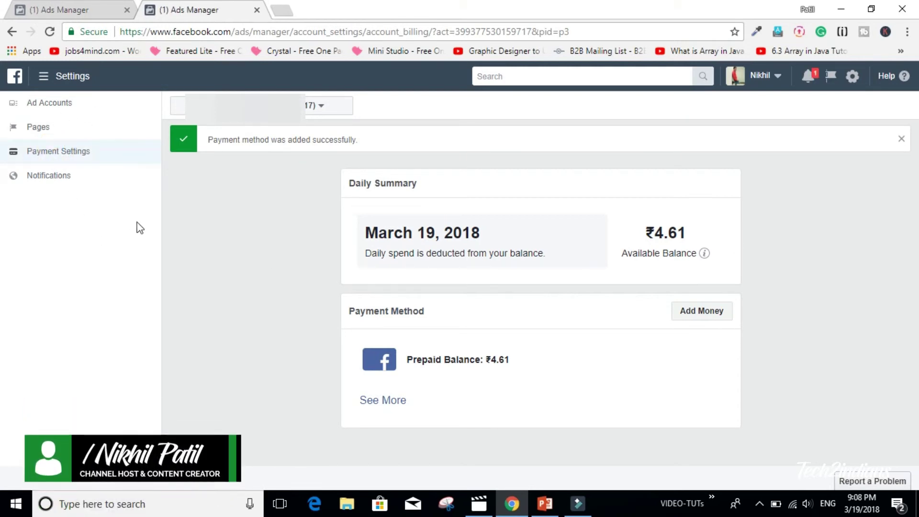
# Step: Reload the payment settings page to refresh the balance, and close the other Ads Manager tab
pyautogui.click(49, 32)
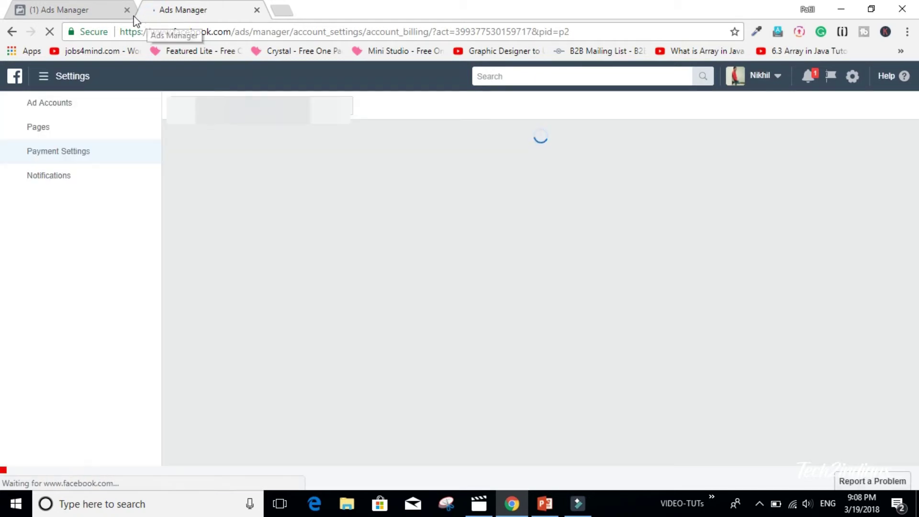
pyautogui.click(127, 11)
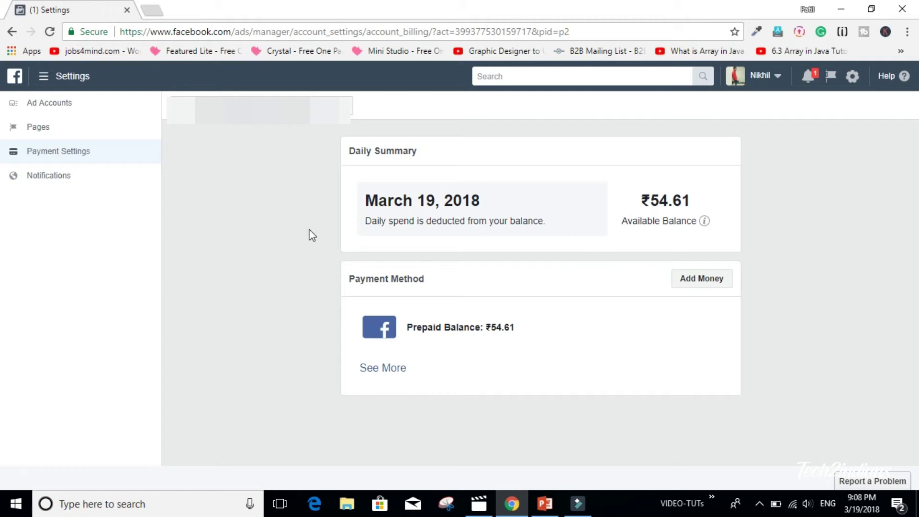
# Step: View the ad account's notification settings and open its billing transactions
pyautogui.click(47, 178)
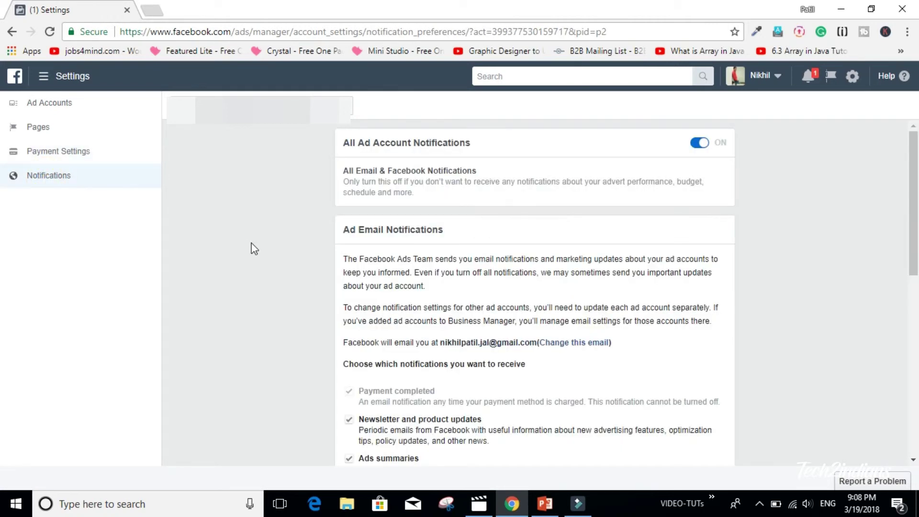
pyautogui.click(41, 76)
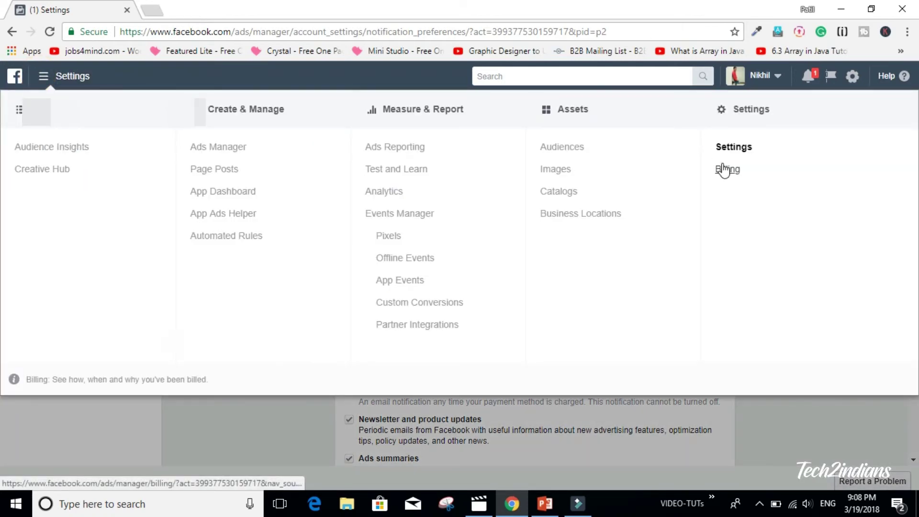
pyautogui.click(724, 170)
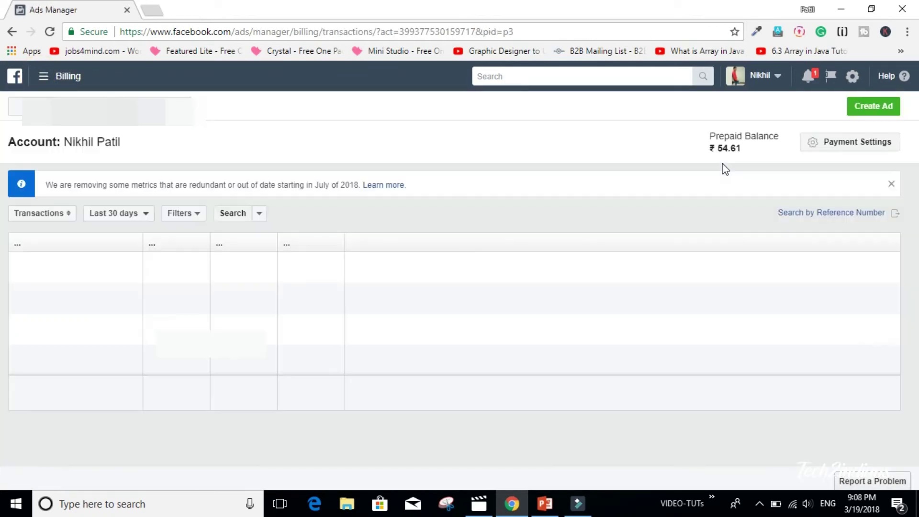